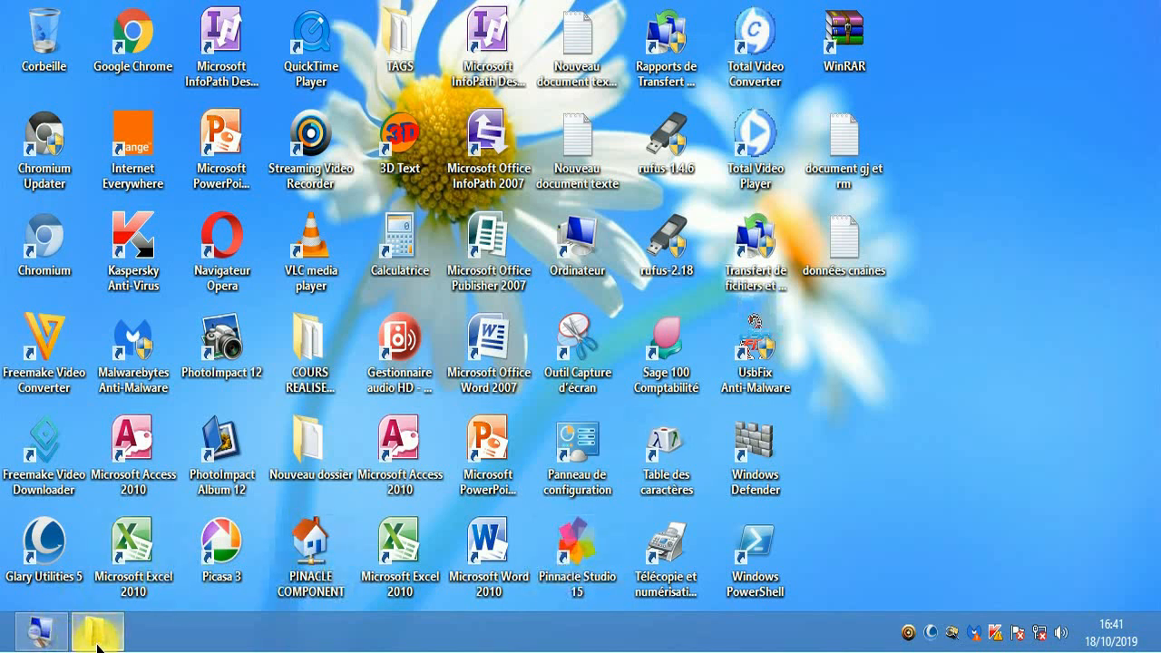
- Open the GESTION COMPTABLE accounting file from the Mes documents folder in Sage 100 Comptabilité
{"action": "mouse_move", "coordinate": [98, 646]}
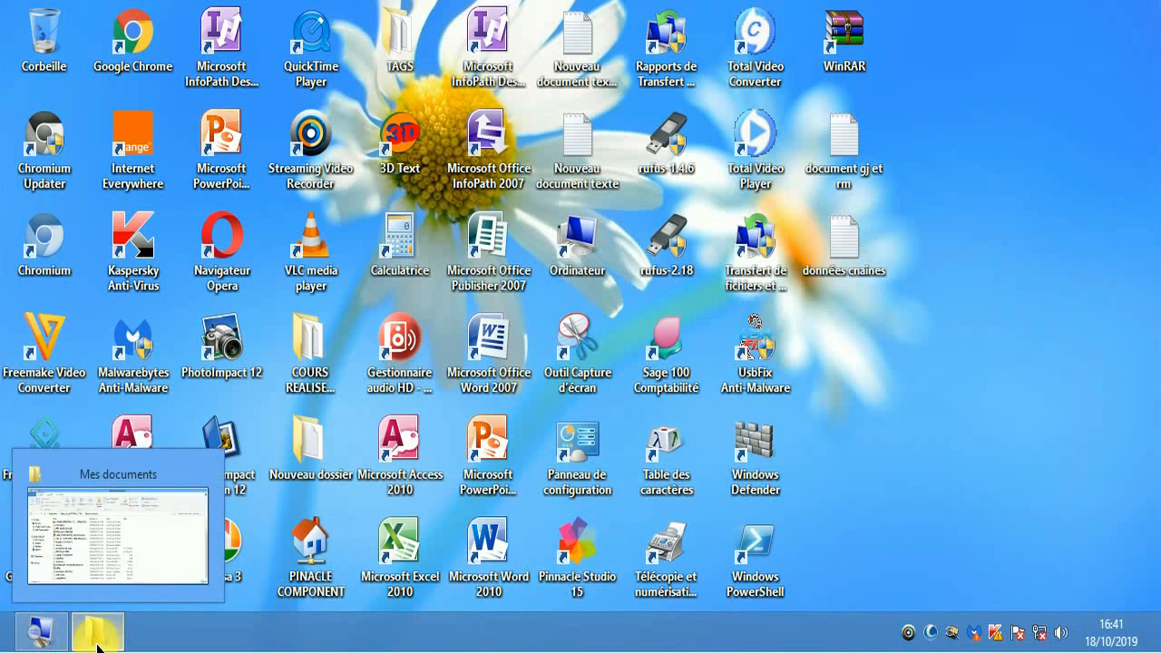
{"action": "left_click", "coordinate": [98, 645]}
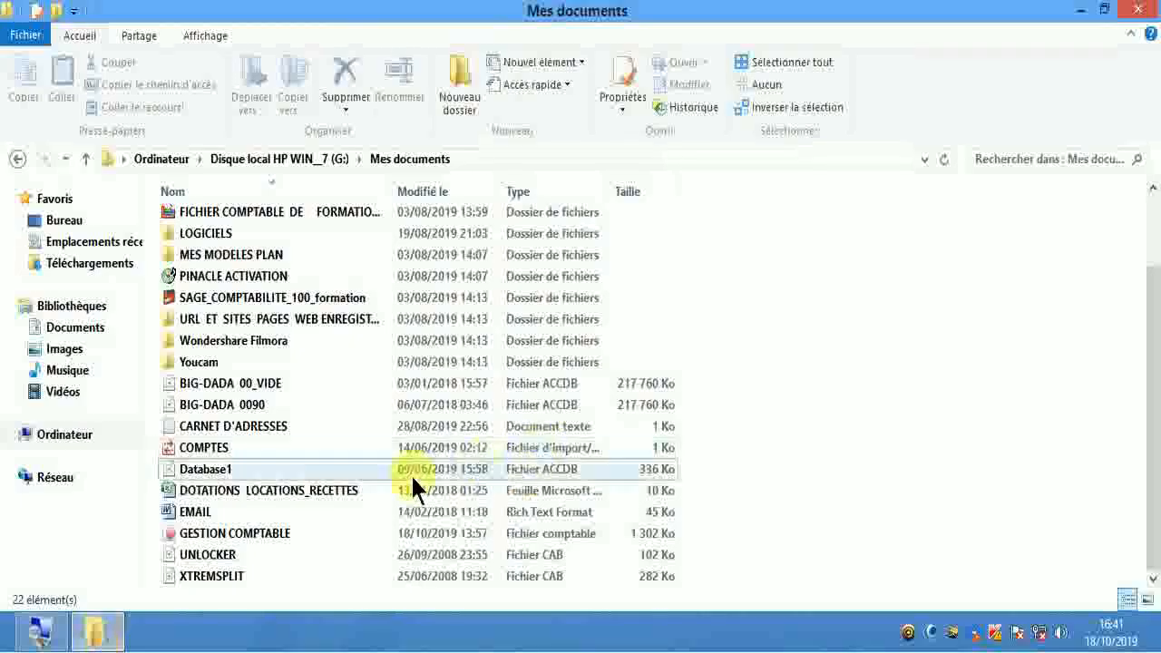
{"action": "double_click", "coordinate": [233, 533]}
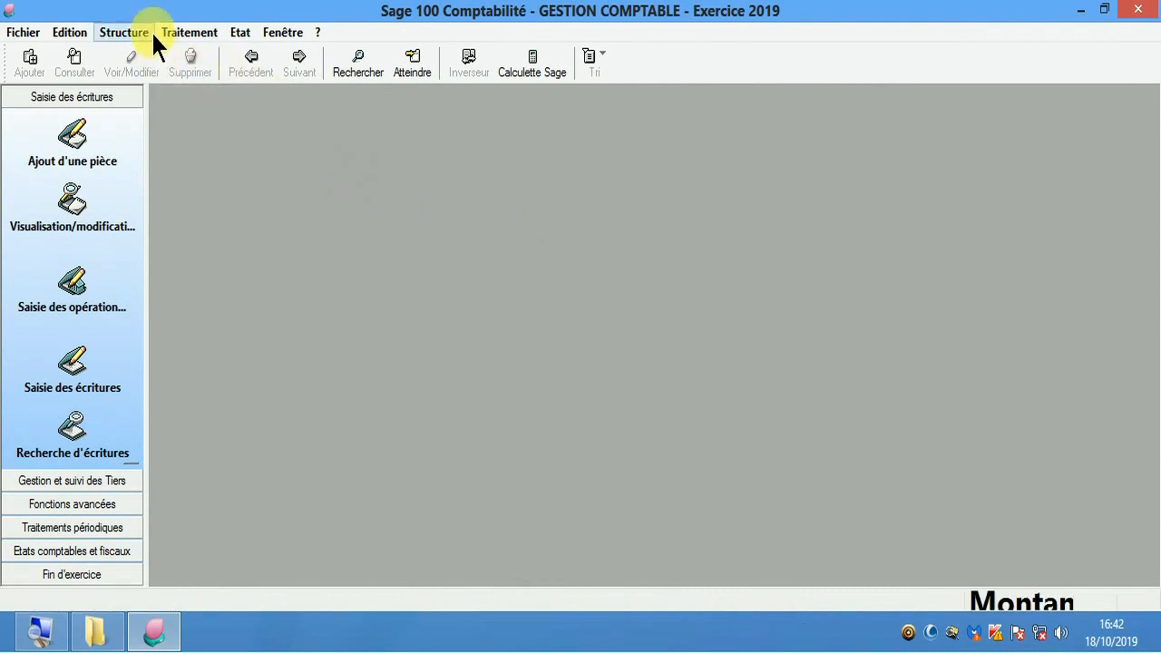
- Open the VTES journal for oct.19 for entry editing and maximize its window
{"action": "left_click", "coordinate": [187, 31]}
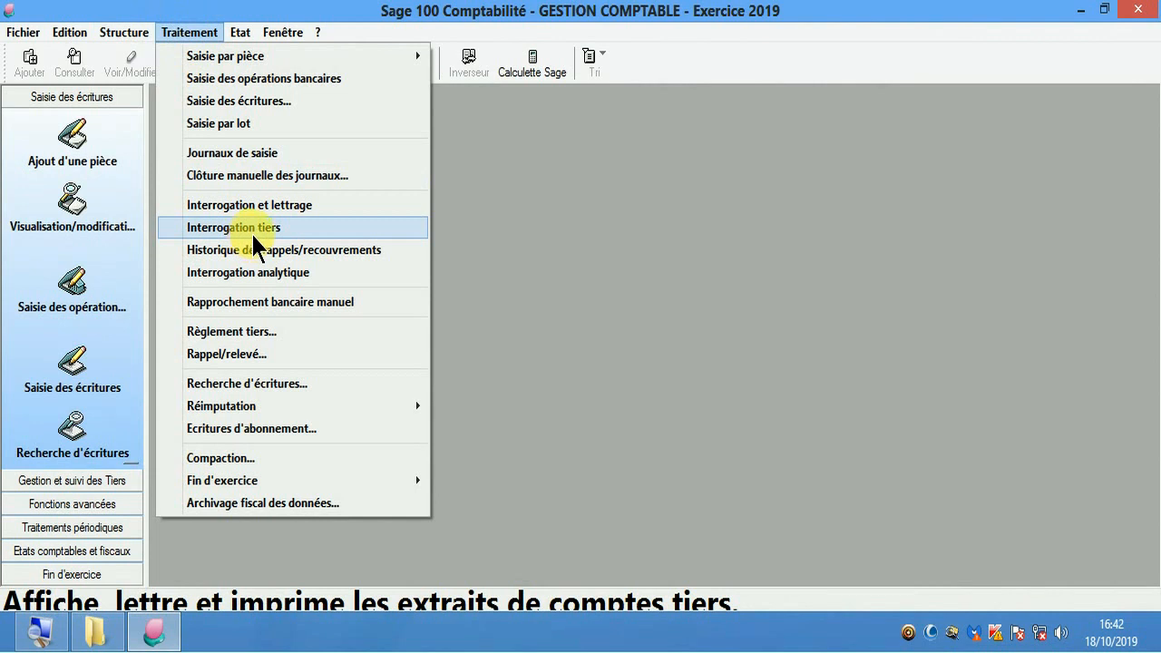
{"action": "left_click", "coordinate": [251, 101]}
{"action": "scroll", "coordinate": [588, 214], "scroll_direction": "down", "scroll_amount": 3}
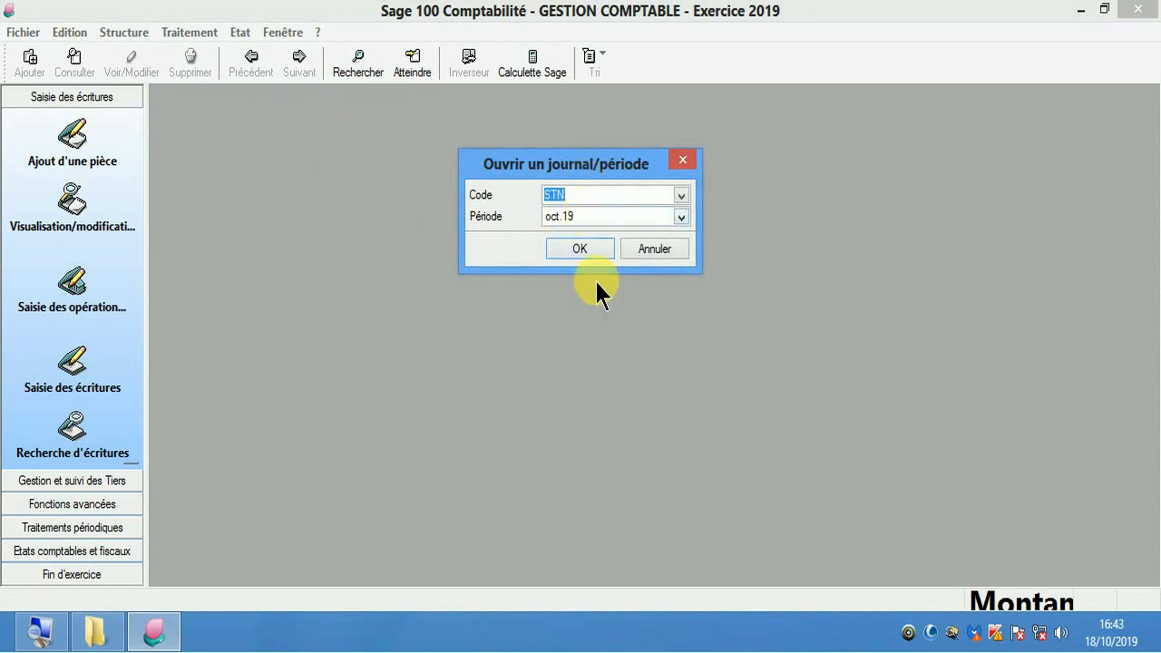
{"action": "left_click", "coordinate": [591, 246]}
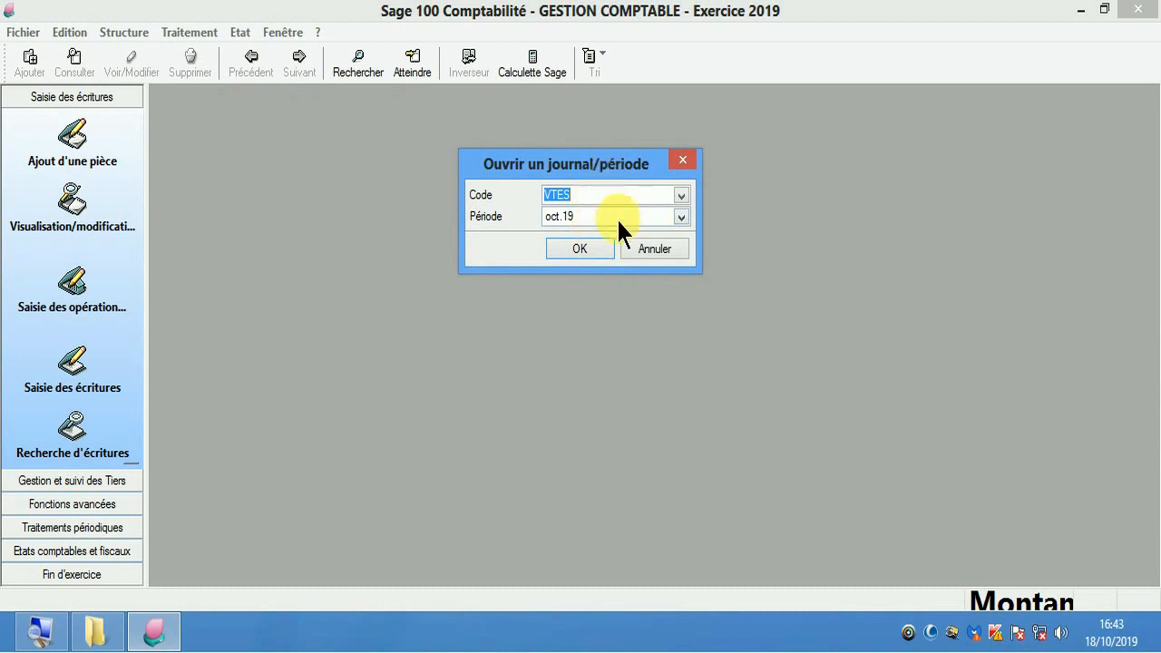
{"action": "left_click", "coordinate": [606, 249]}
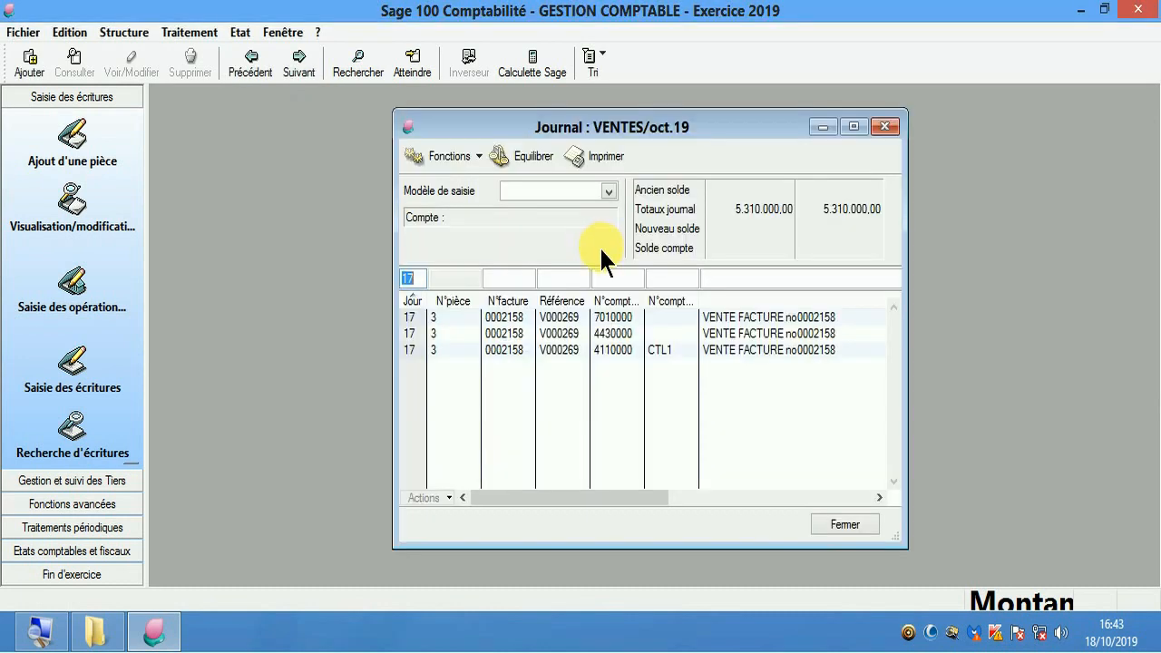
{"action": "double_click", "coordinate": [632, 128]}
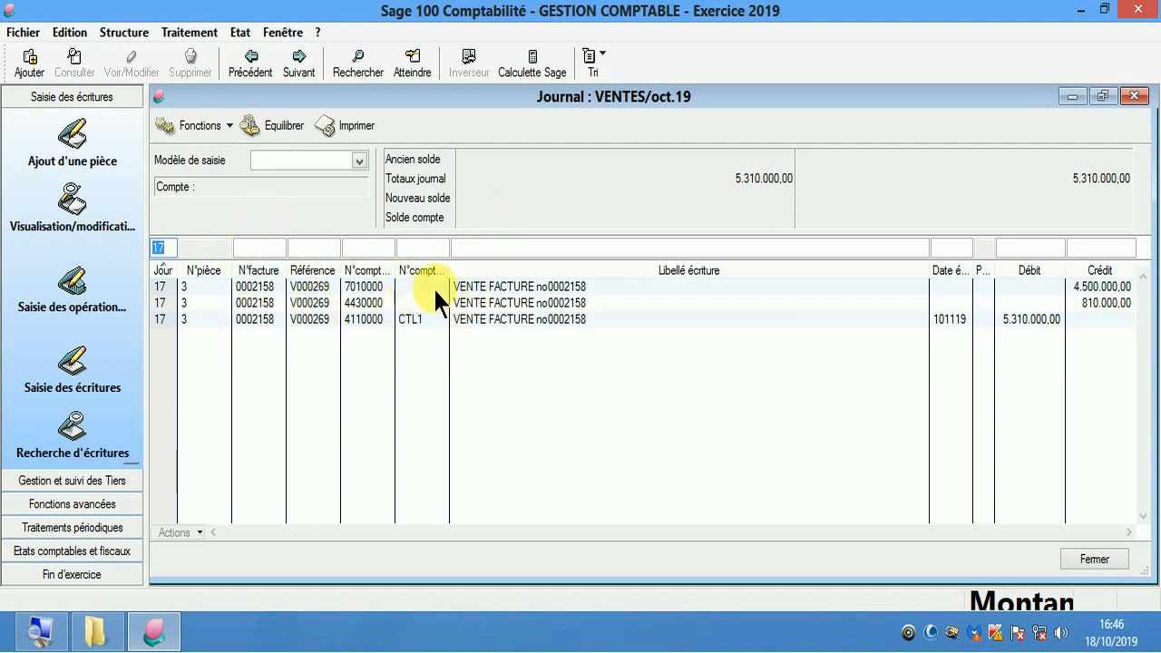
- Assign the third-party customer account used on the 5.310.000,00 debit line to the 4.500.000,00 credit line and save that line
{"action": "left_click", "coordinate": [542, 281]}
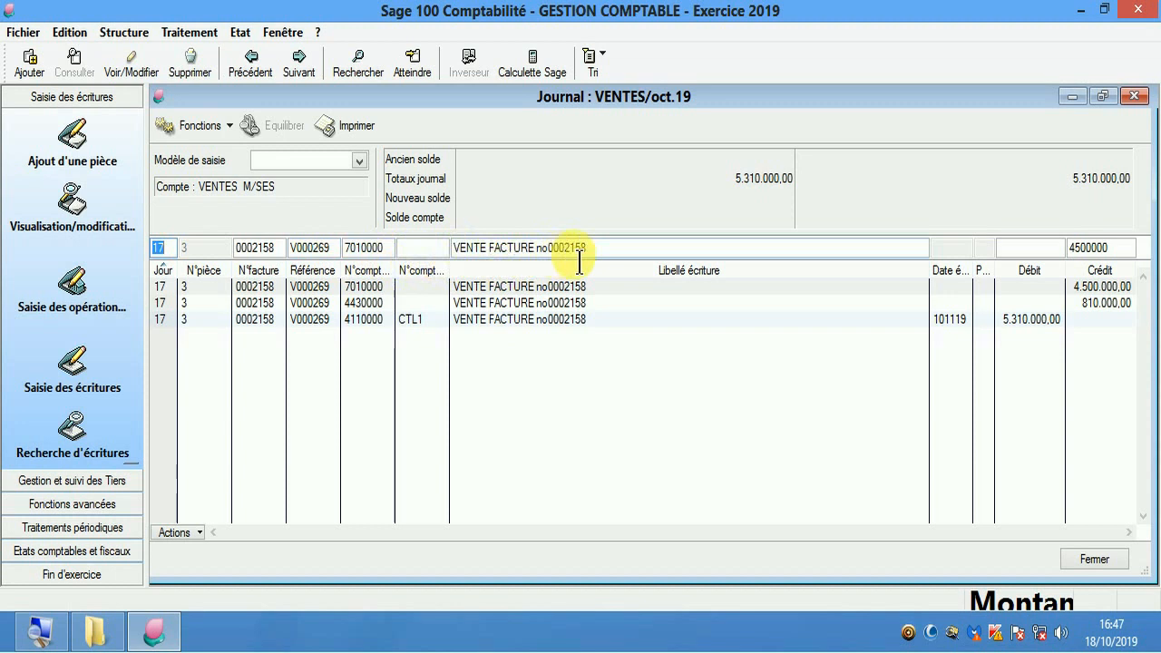
{"action": "left_click", "coordinate": [427, 254]}
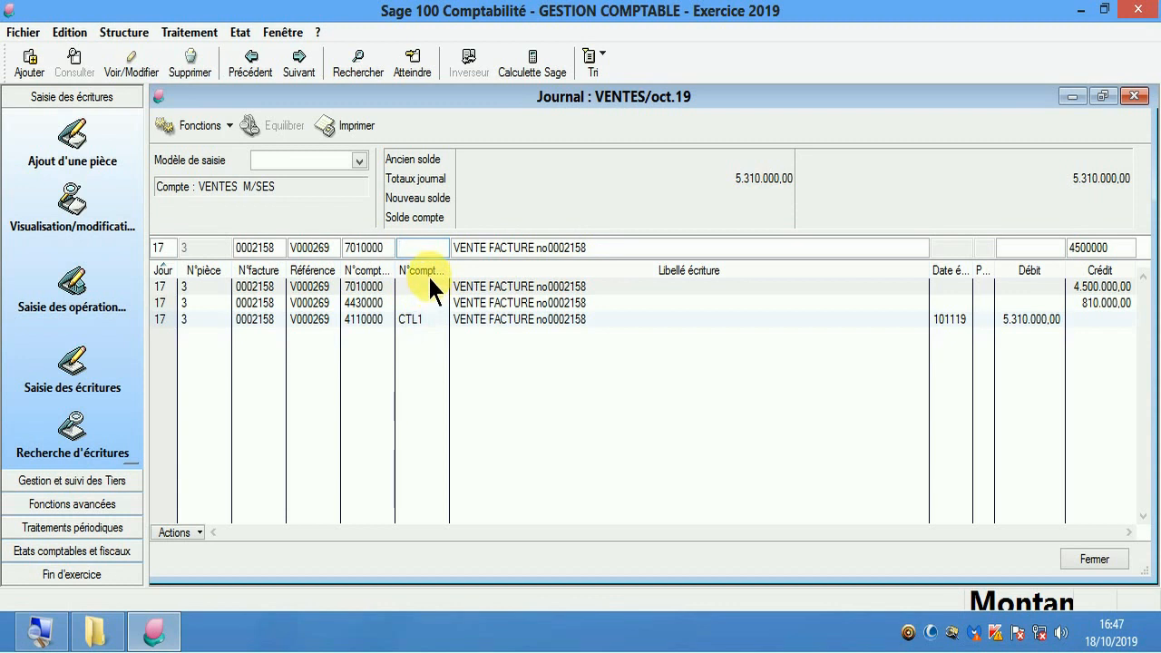
{"action": "key", "text": "F4"}
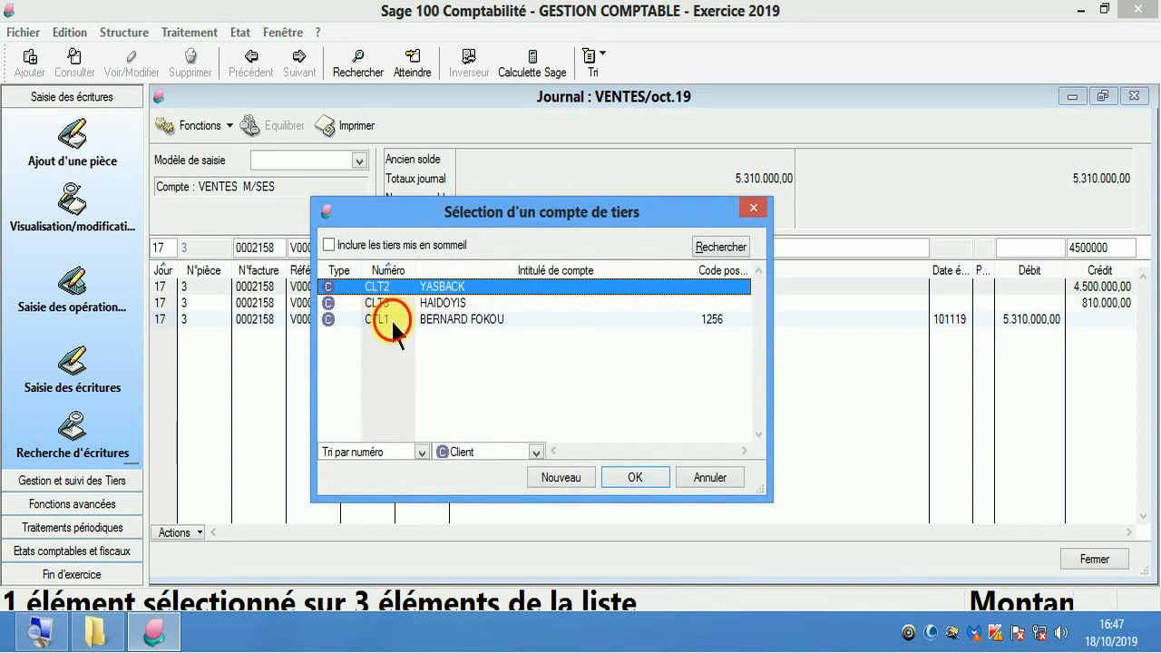
{"action": "left_click", "coordinate": [390, 322]}
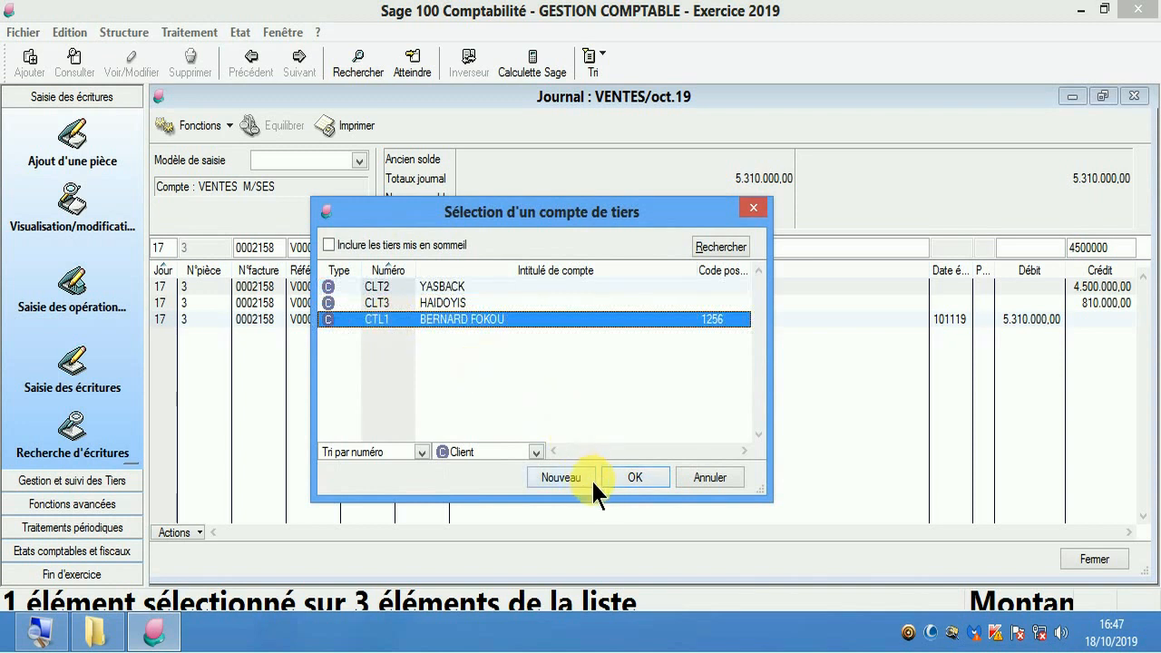
{"action": "left_click", "coordinate": [633, 477]}
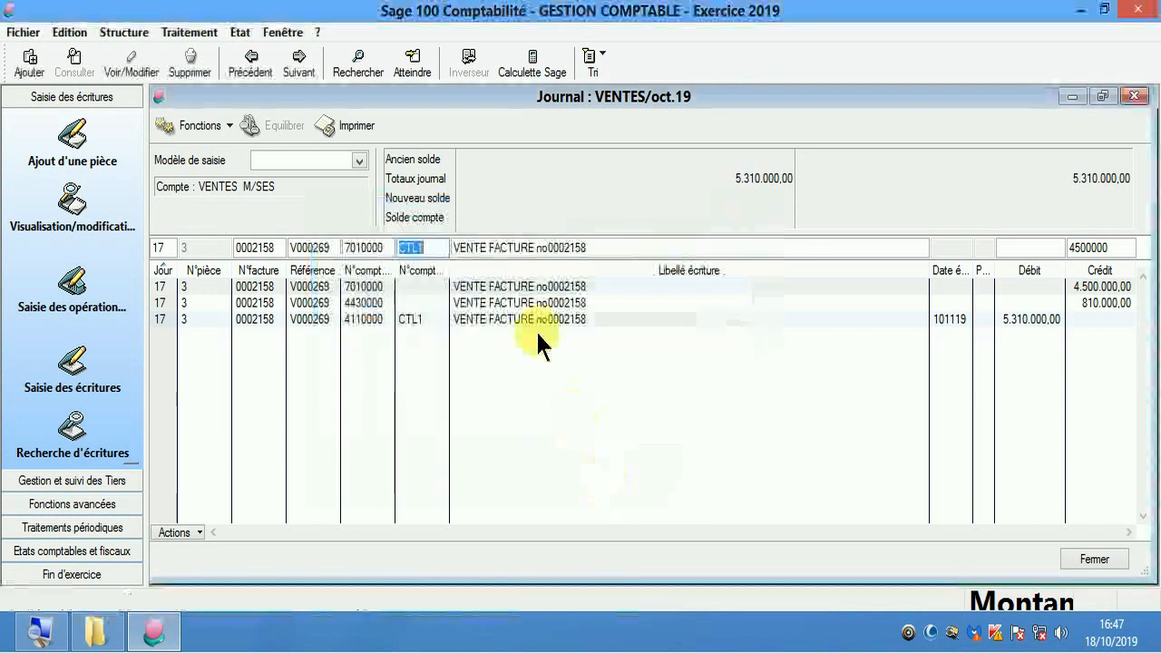
{"action": "left_click", "coordinate": [452, 259]}
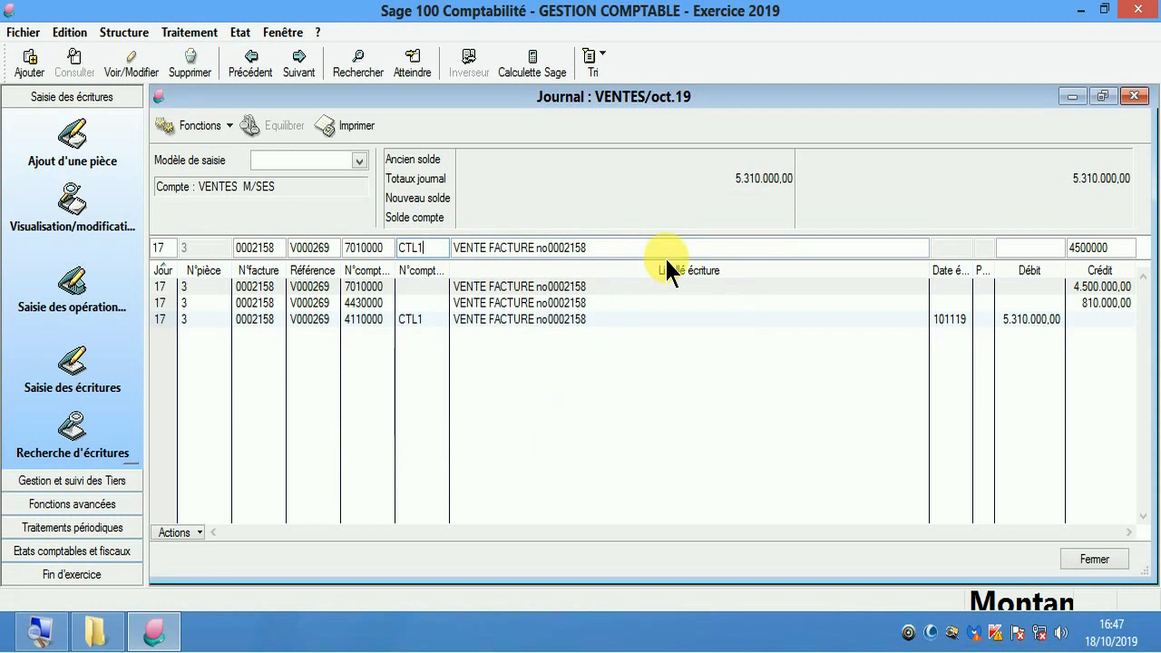
{"action": "key", "text": "Return"}
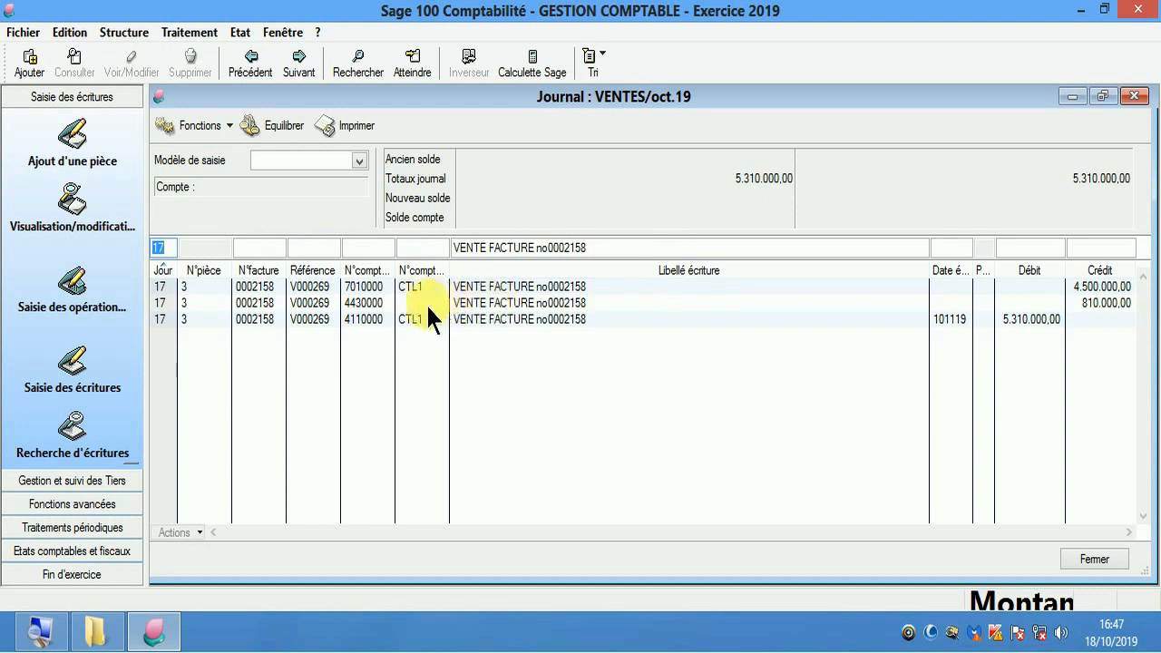
- Assign the same third-party customer account to the 810.000,00 credit line of the sales invoice and save that line
{"action": "left_click", "coordinate": [486, 301]}
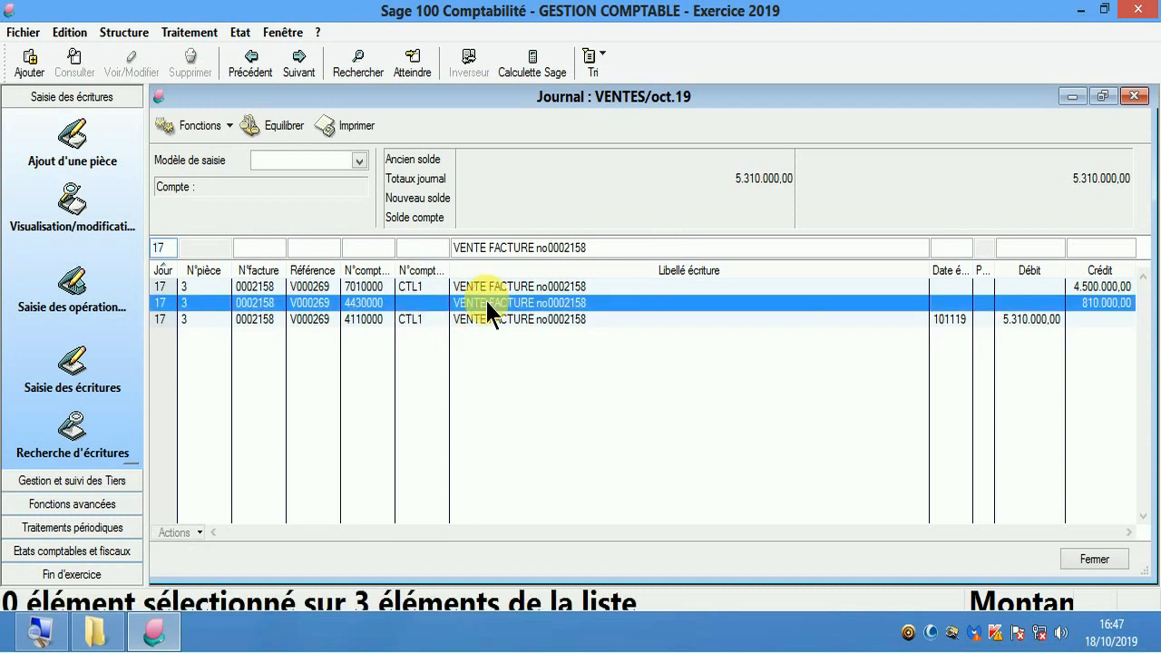
{"action": "left_click", "coordinate": [423, 256]}
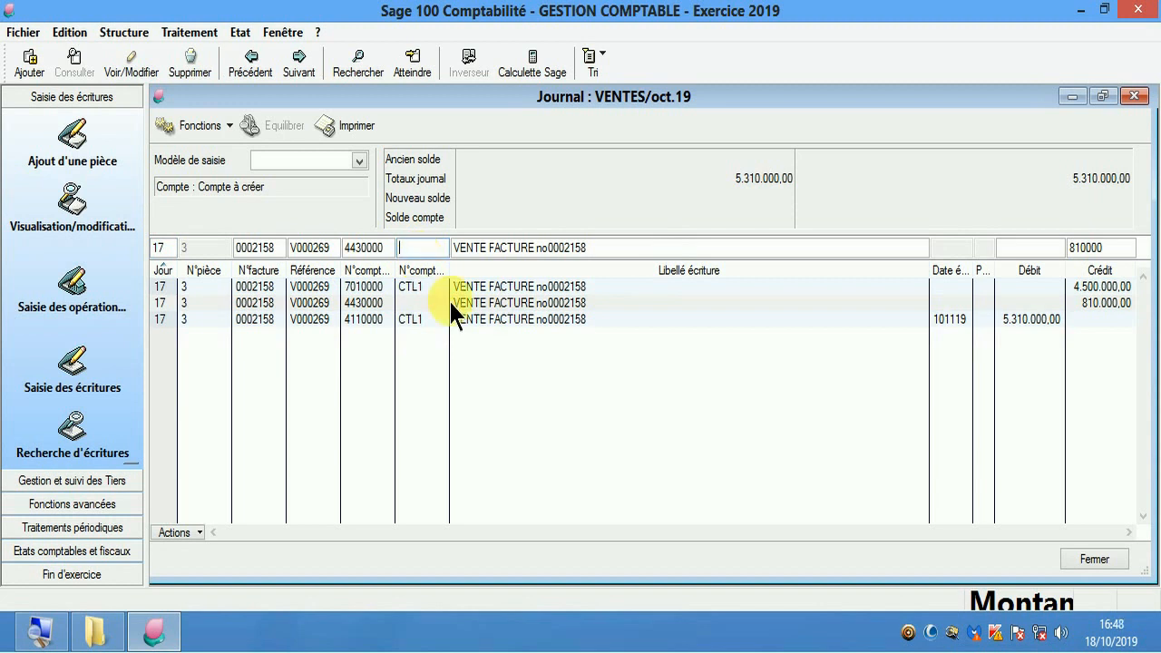
{"action": "key", "text": "Return"}
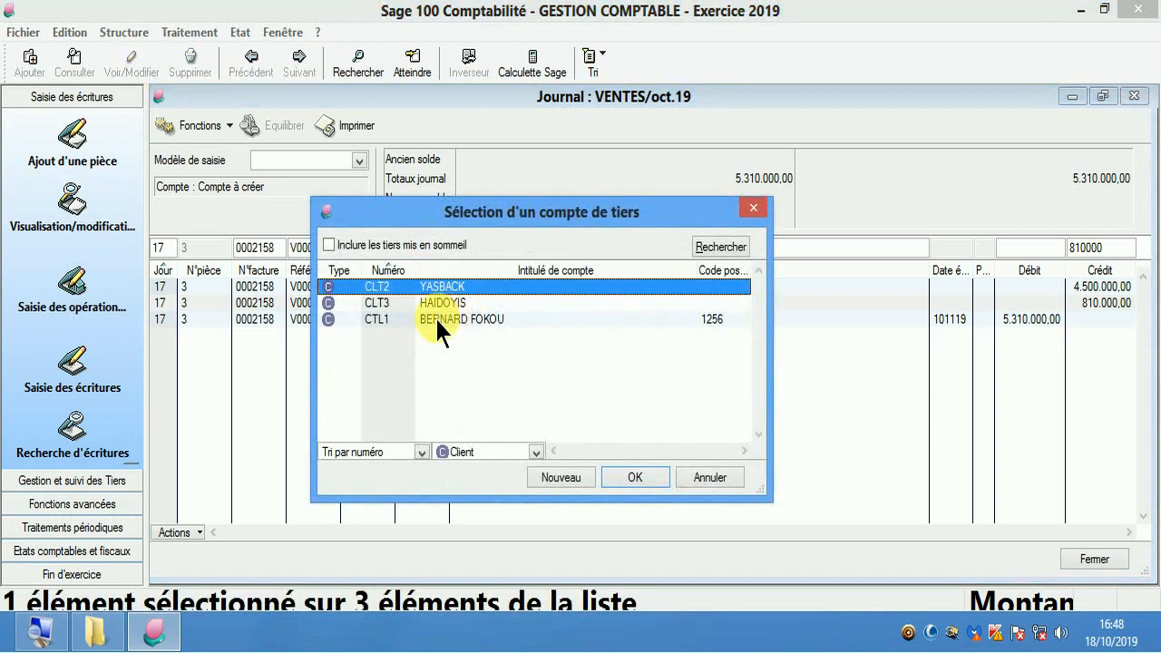
{"action": "left_click", "coordinate": [410, 318]}
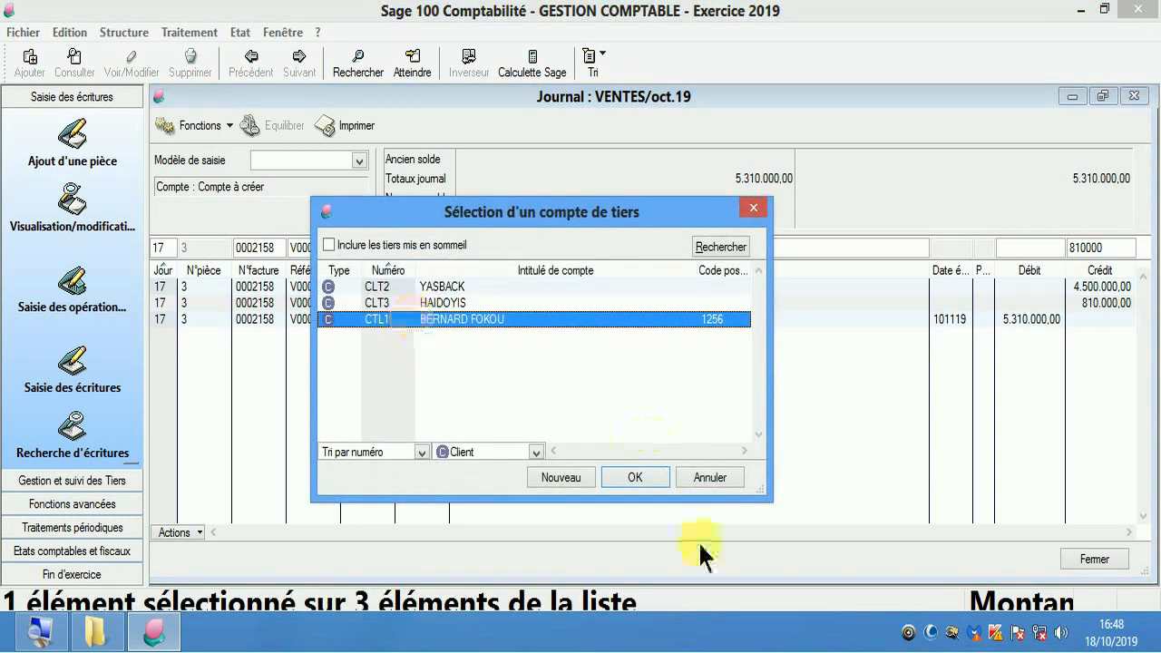
{"action": "left_click", "coordinate": [634, 478]}
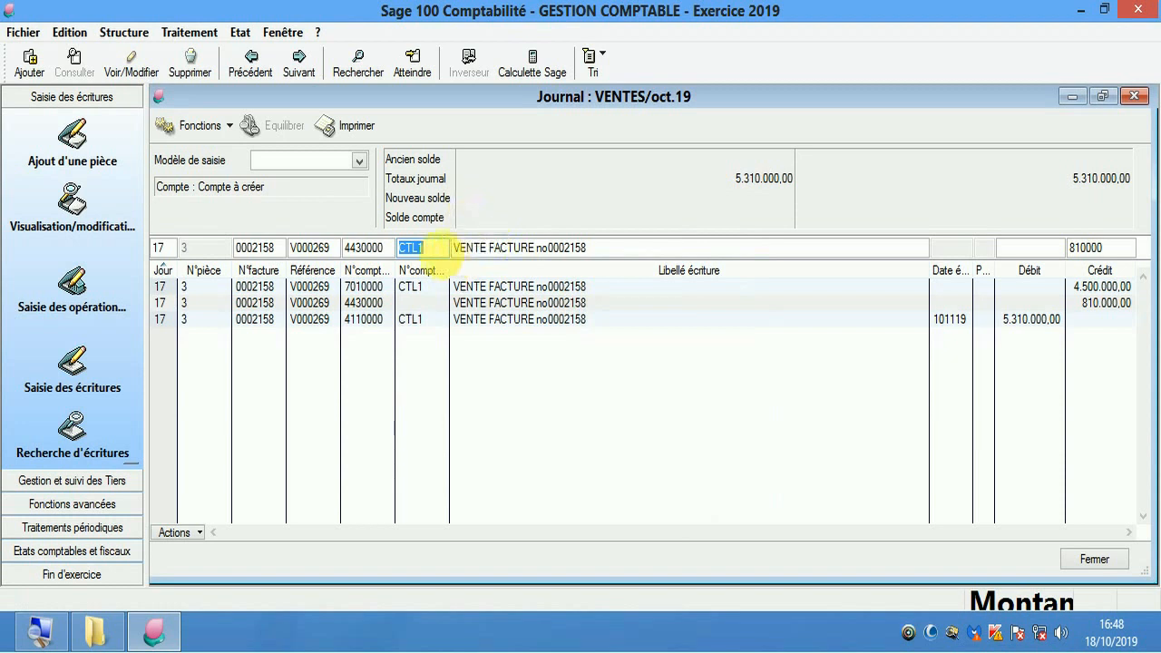
{"action": "left_click", "coordinate": [445, 255]}
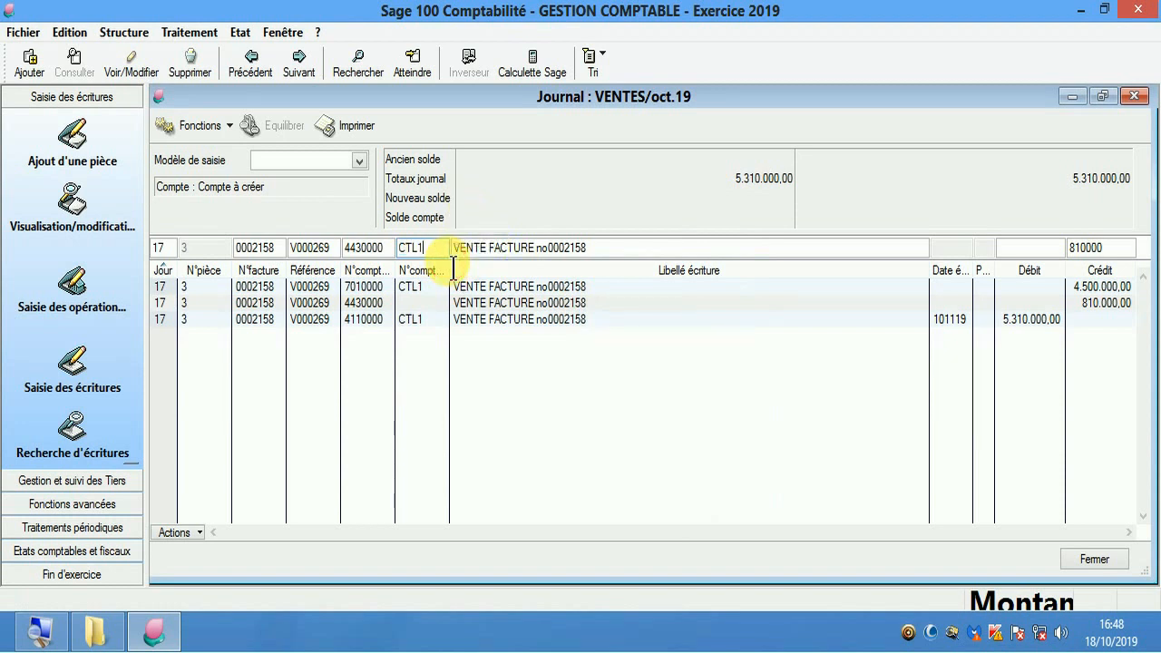
{"action": "key", "text": "Return"}
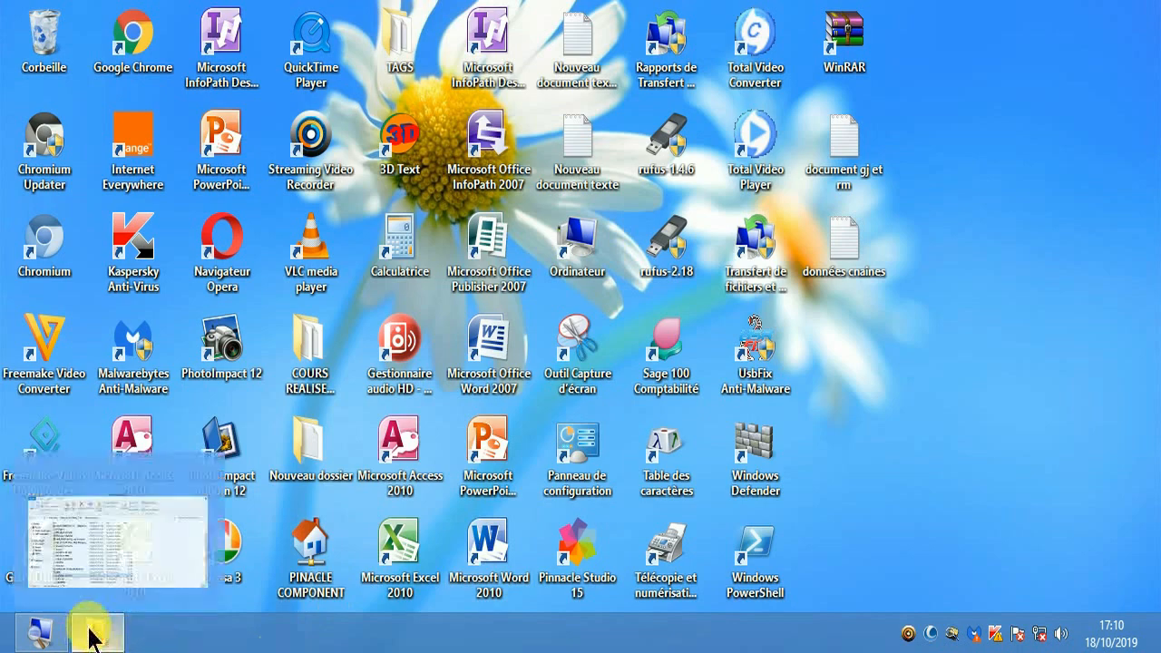
- Reopen the GESTION COMPTABLE file from Mes documents and open the ACH journal for oct.19 in a maximized window
{"action": "left_click", "coordinate": [91, 635]}
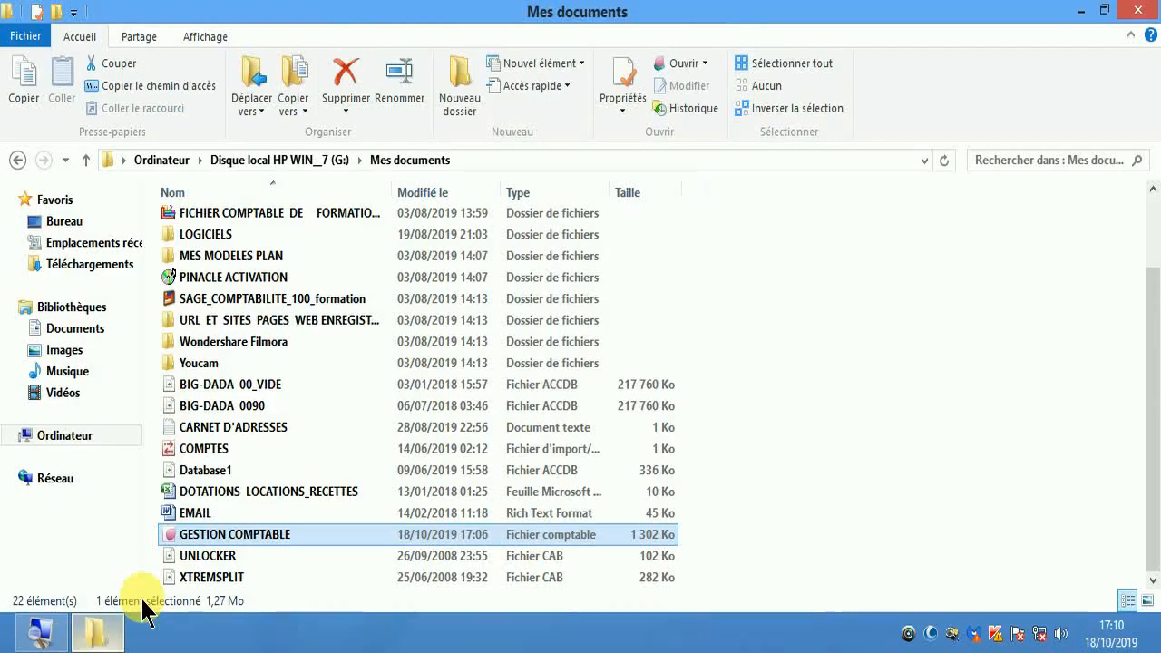
{"action": "double_click", "coordinate": [241, 543]}
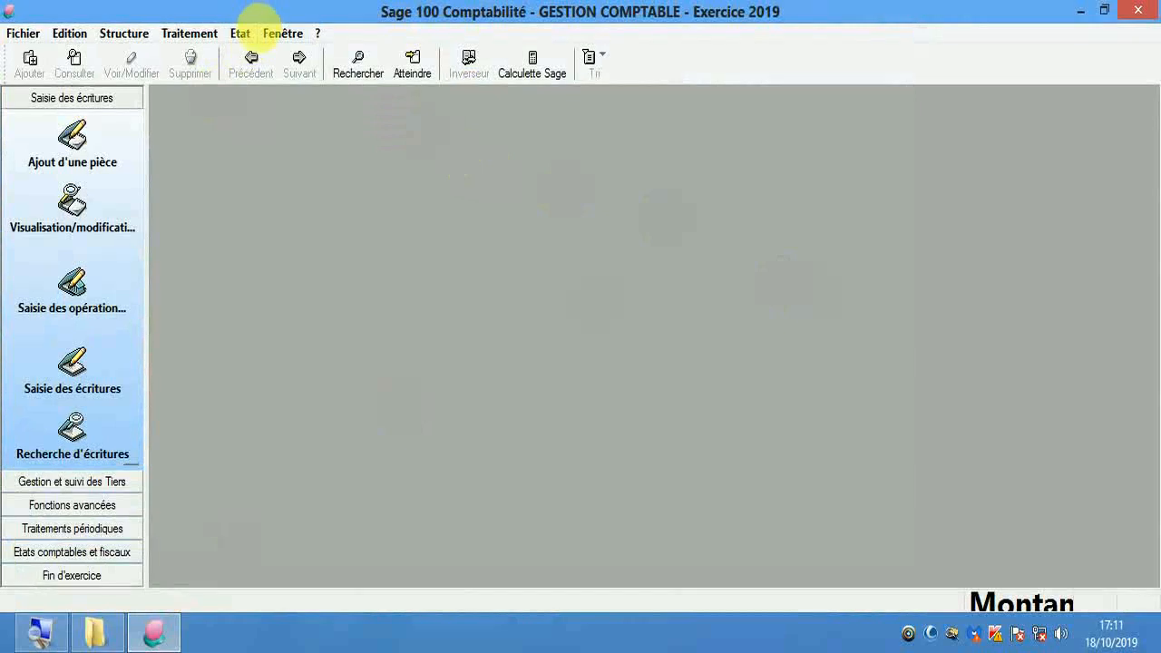
{"action": "left_click", "coordinate": [205, 33]}
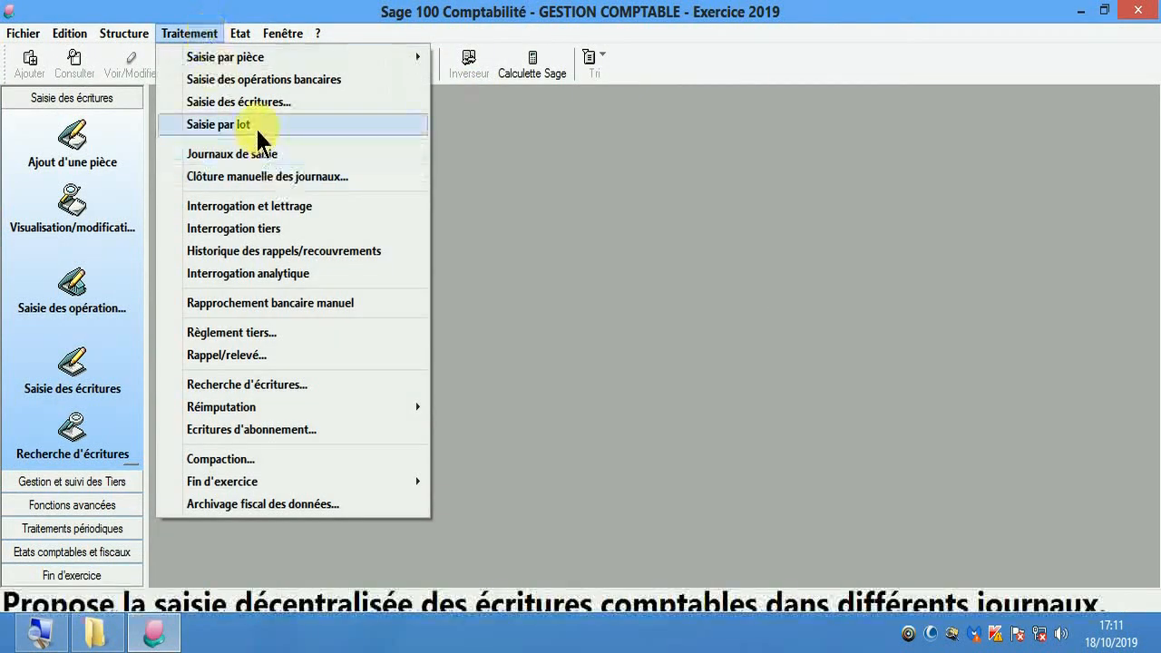
{"action": "left_click", "coordinate": [256, 96]}
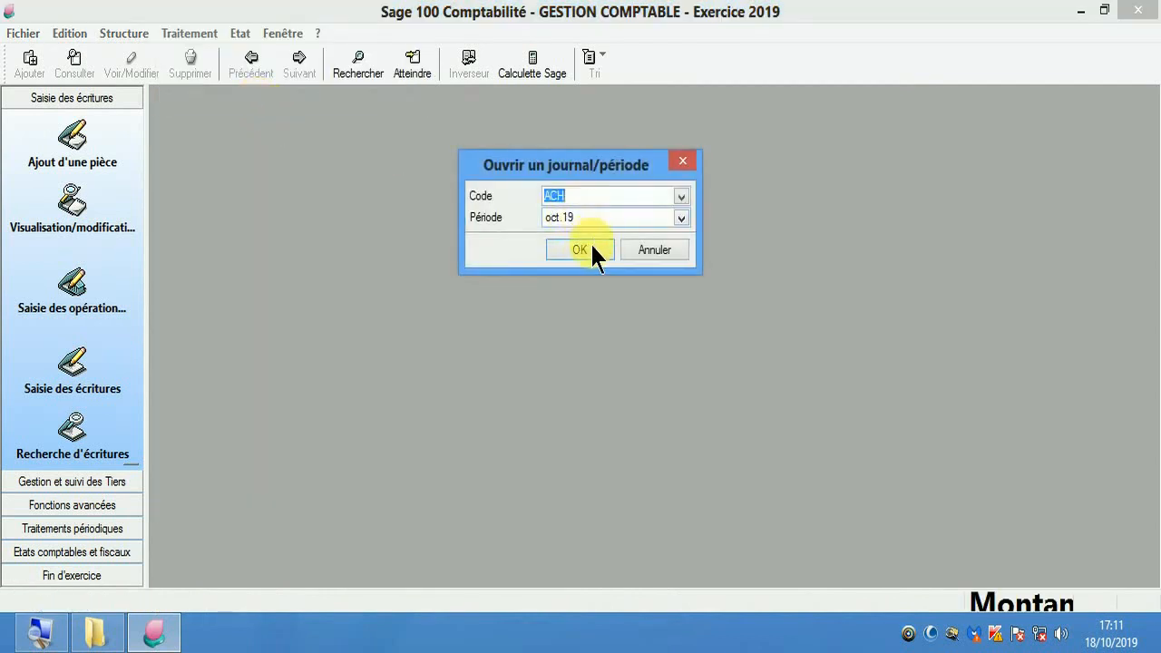
{"action": "left_click", "coordinate": [585, 249]}
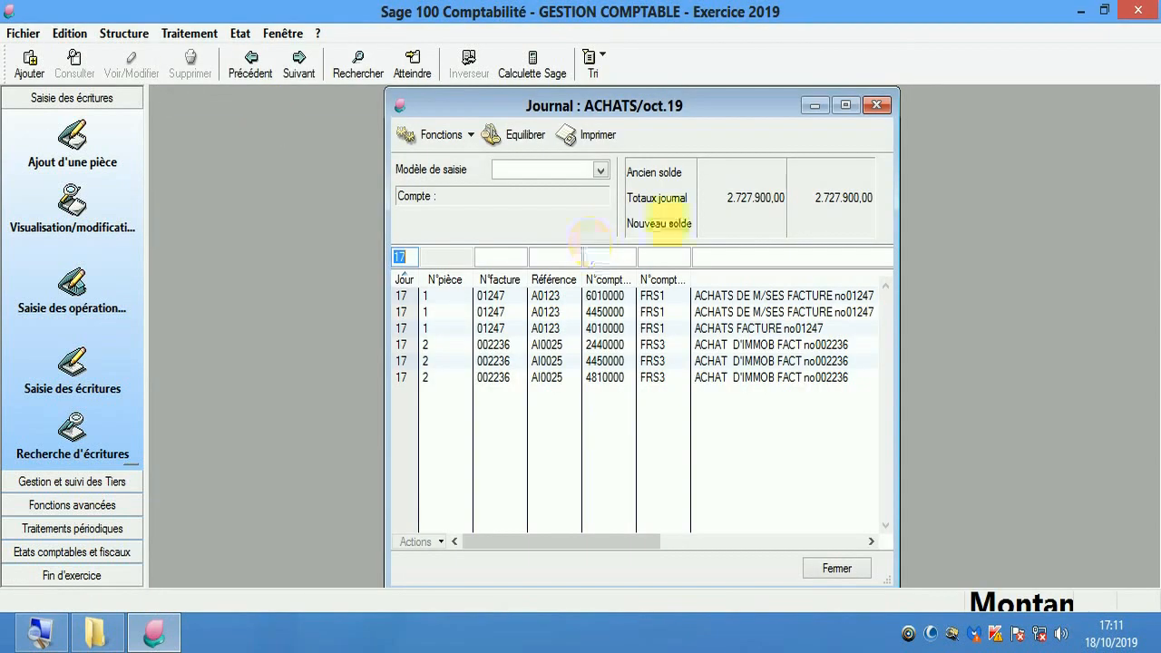
{"action": "double_click", "coordinate": [687, 107]}
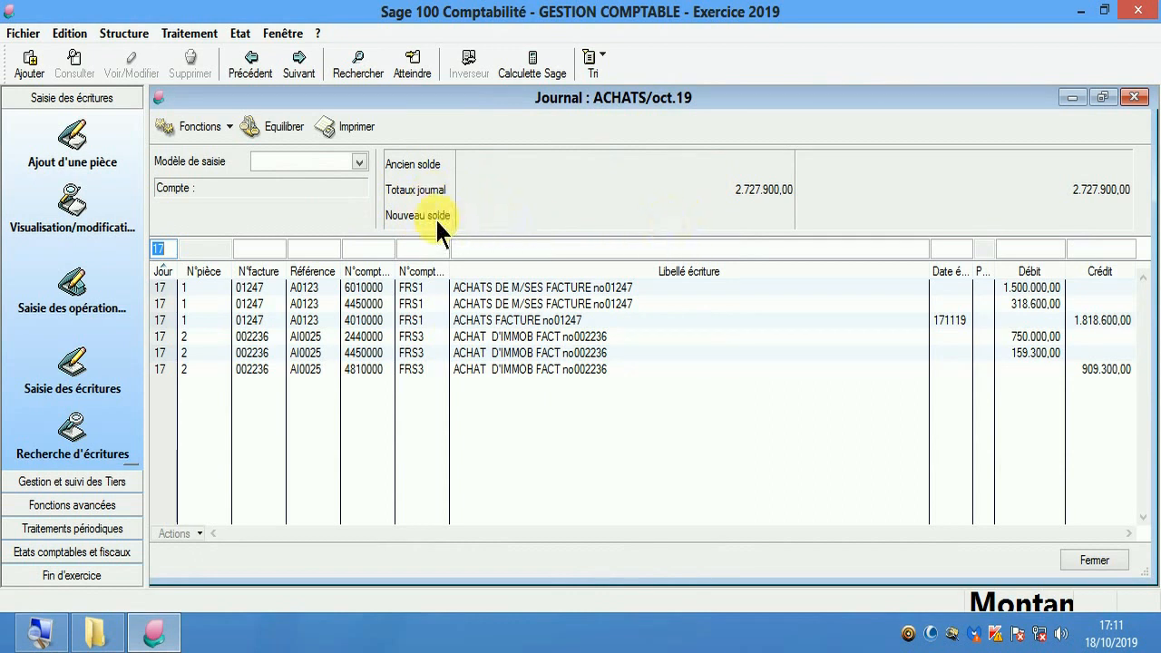
- Load the first purchase entry and set the preferences to display balances during entry for third-party, treasury and other account types
{"action": "left_click", "coordinate": [444, 283]}
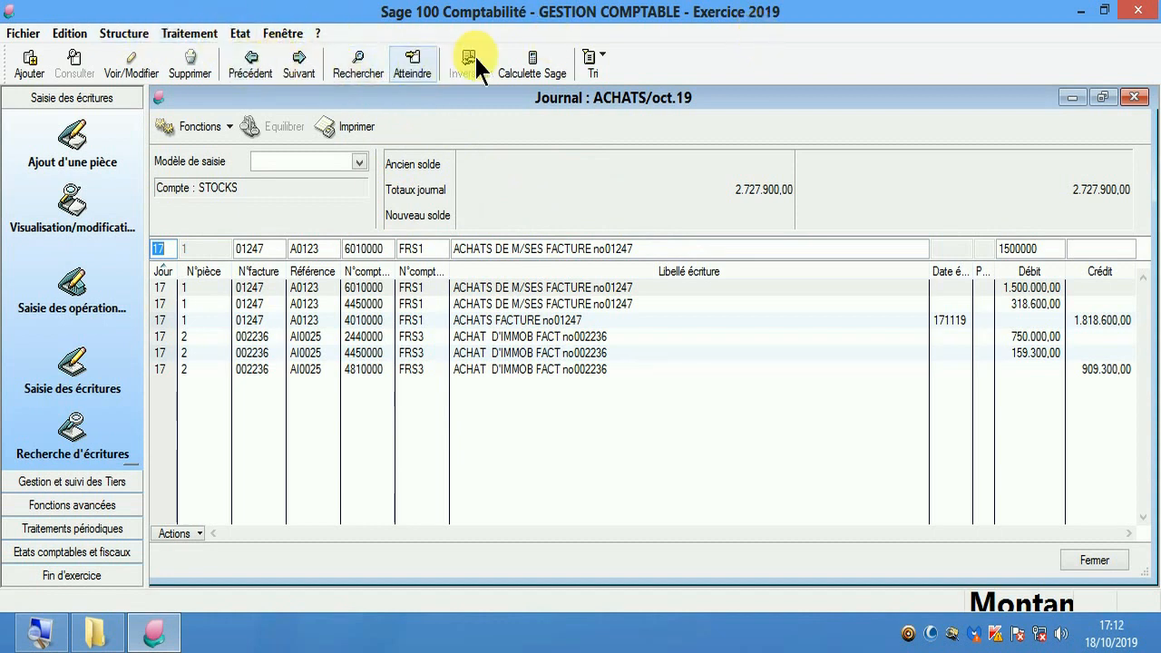
{"action": "left_click", "coordinate": [284, 34]}
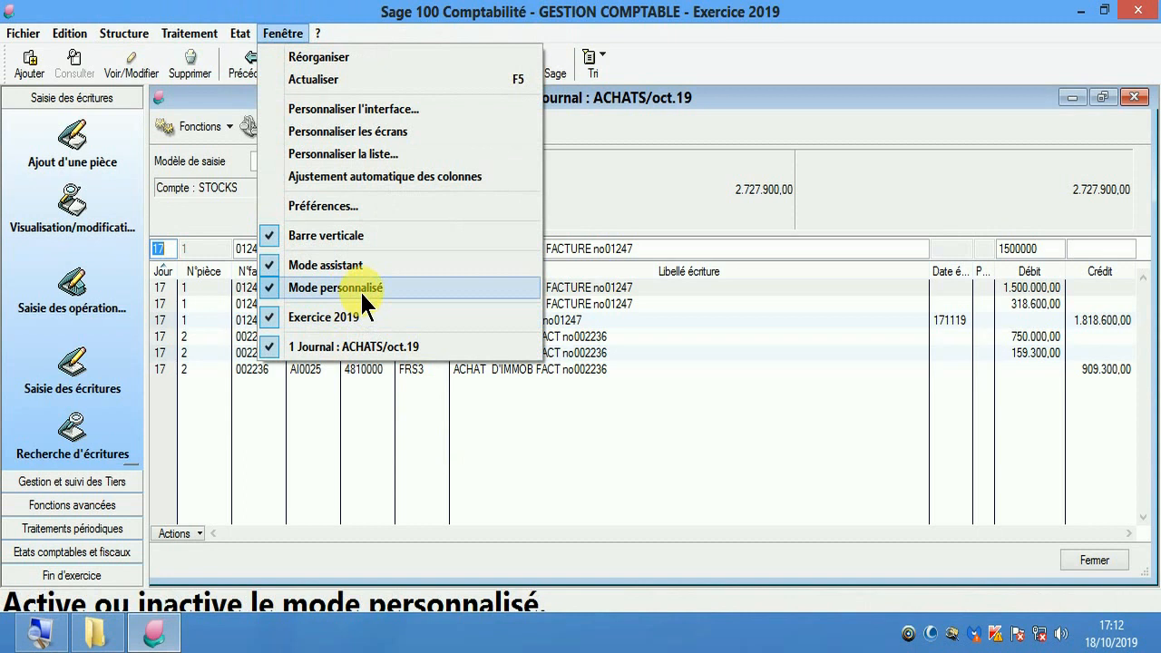
{"action": "left_click", "coordinate": [350, 207]}
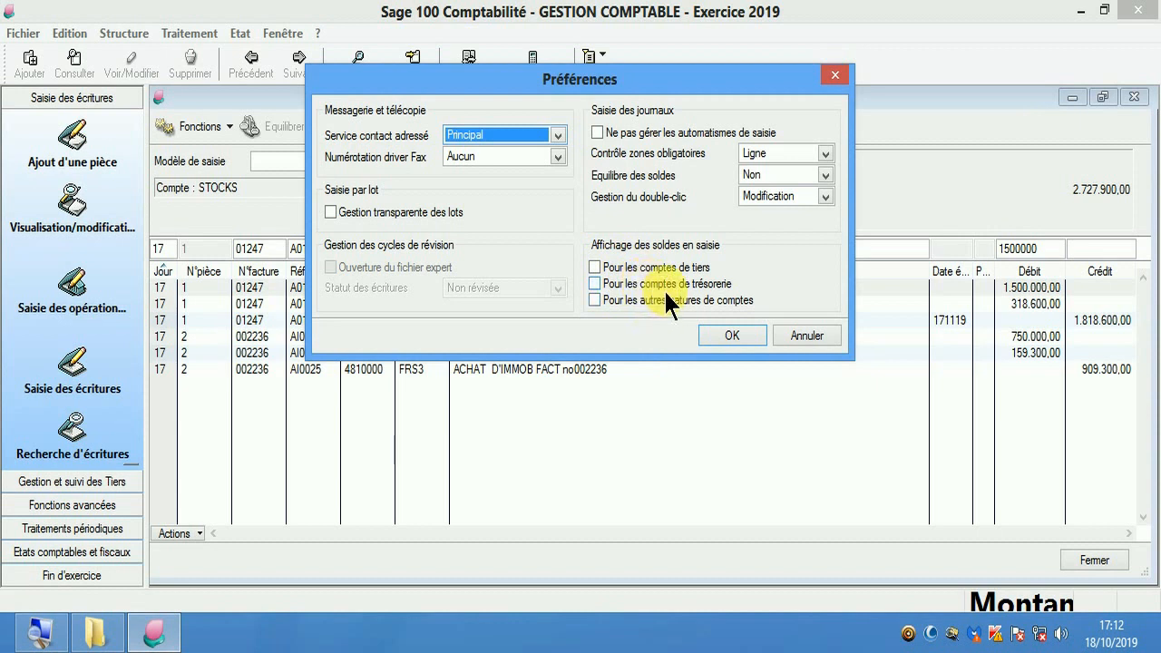
{"action": "left_click", "coordinate": [595, 267]}
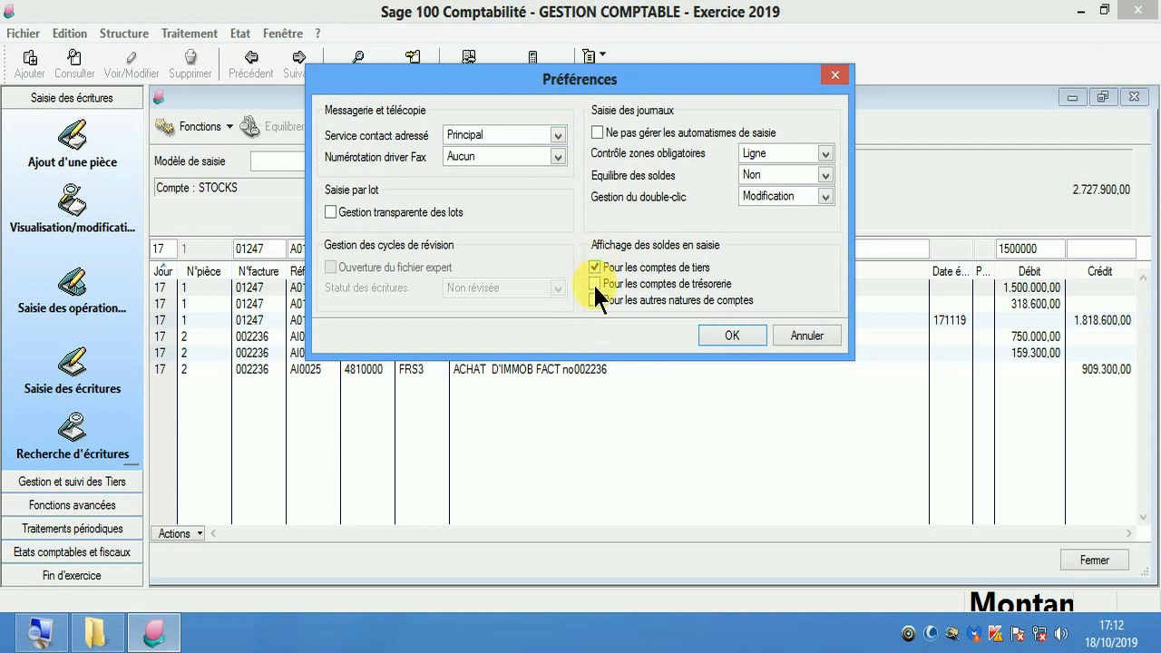
{"action": "left_click", "coordinate": [595, 300]}
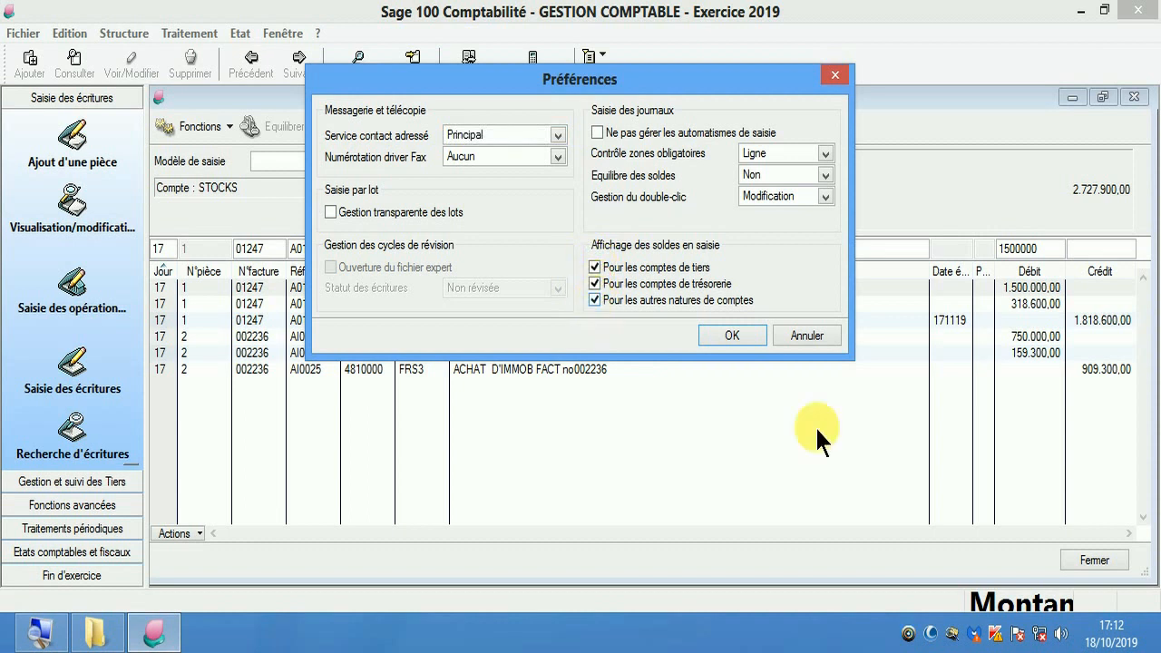
{"action": "left_click", "coordinate": [731, 337]}
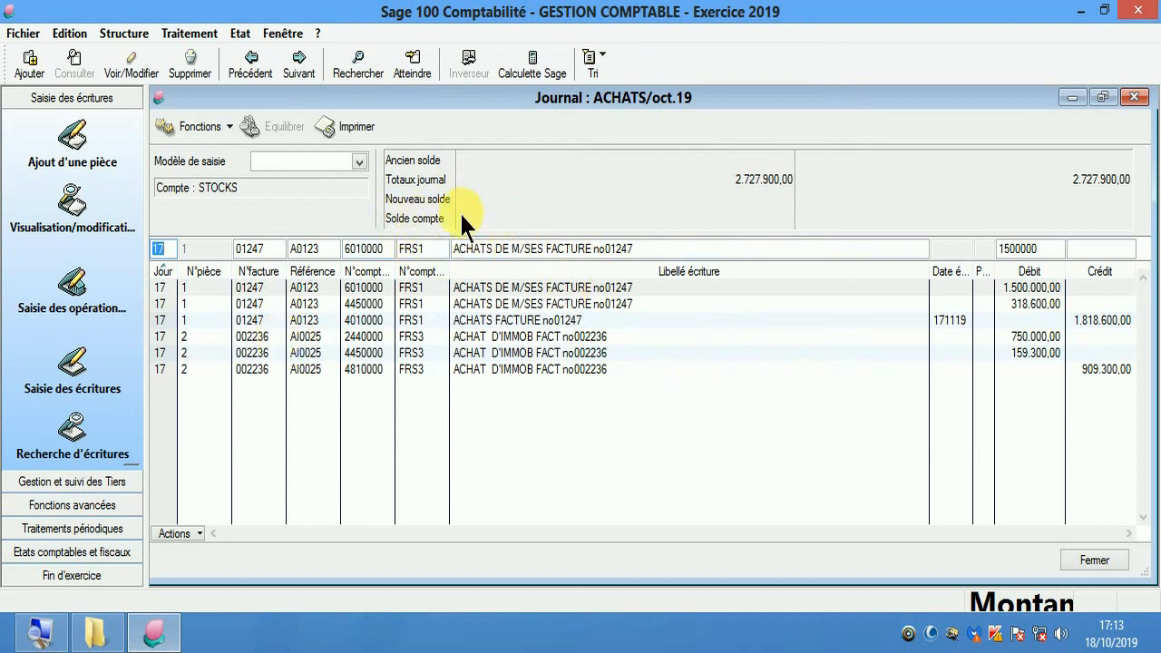
{"action": "double_click", "coordinate": [614, 97]}
{"action": "left_click_drag", "start_coordinate": [640, 102], "coordinate": [570, 110]}
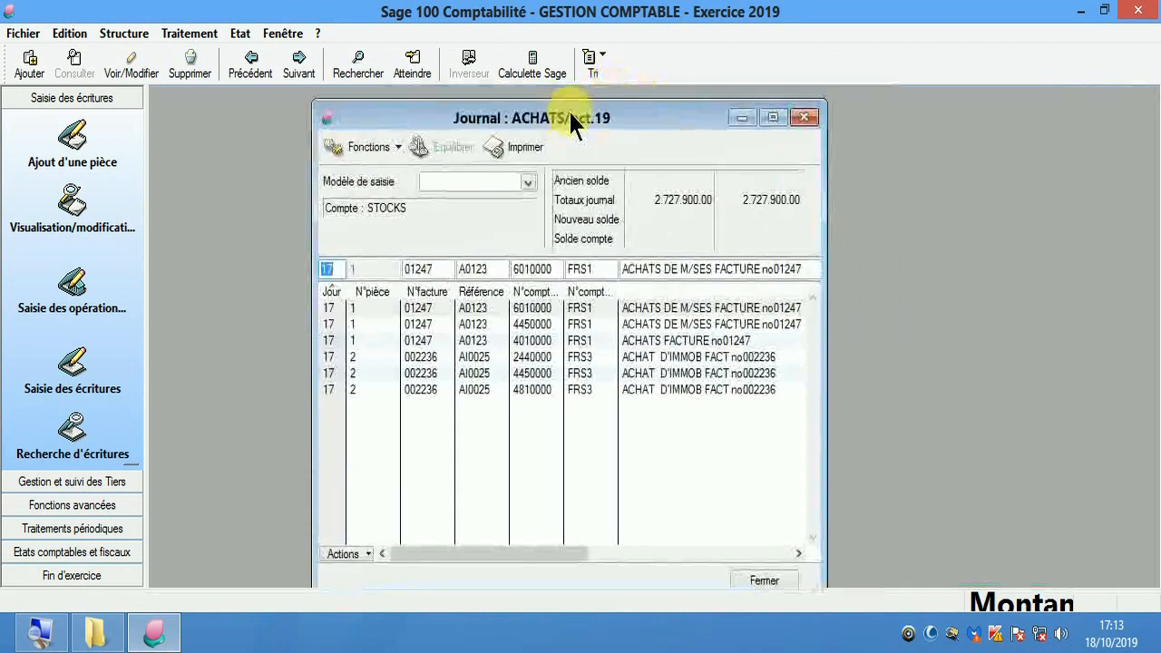
{"action": "double_click", "coordinate": [571, 111]}
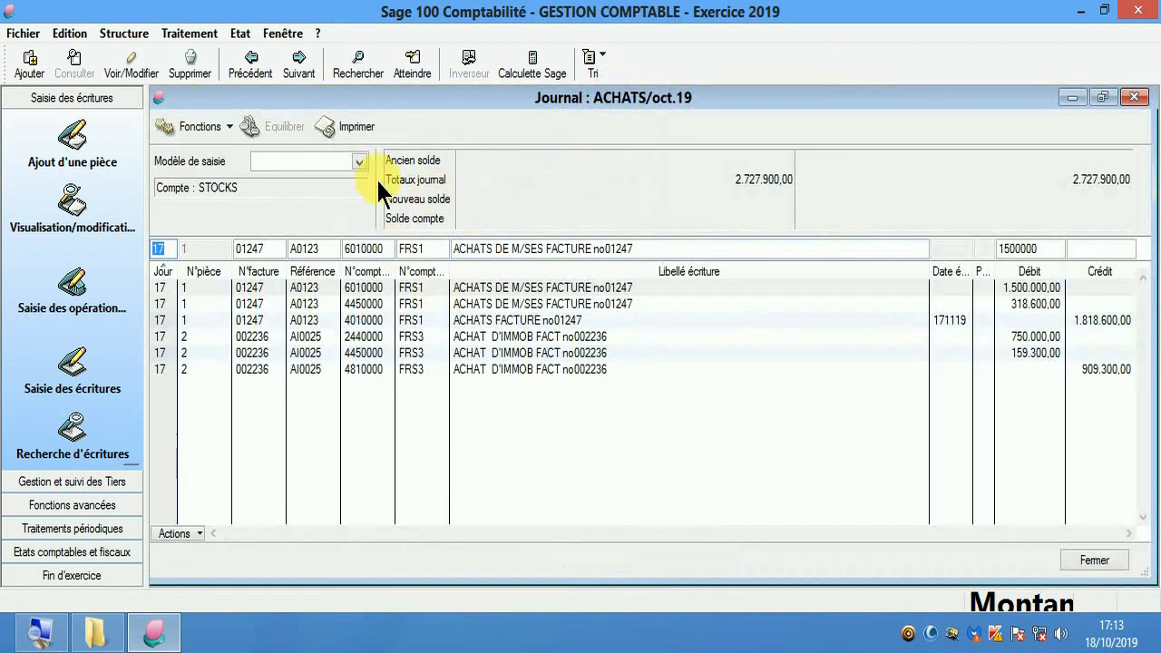